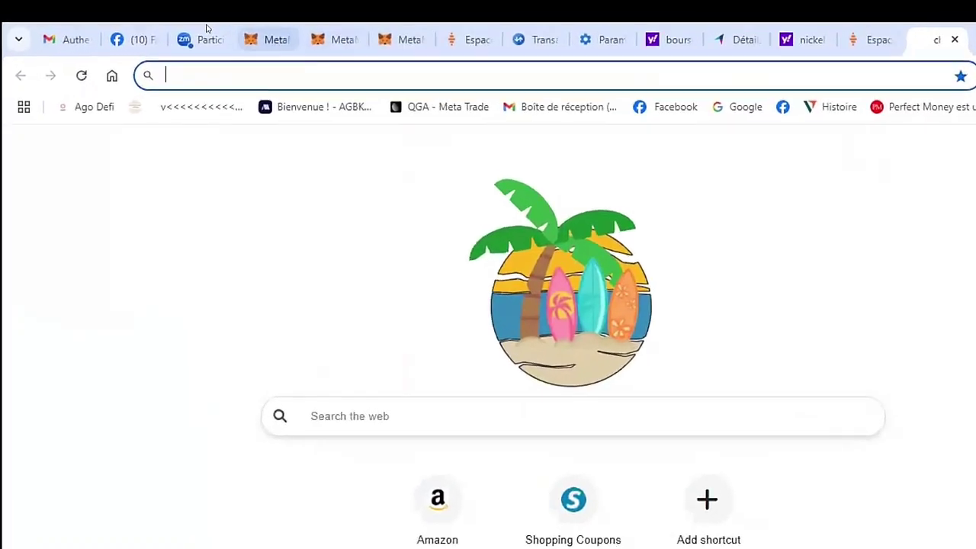
- Enter alchemy.com in Chrome's address bar
type("ALCHEMY.C")
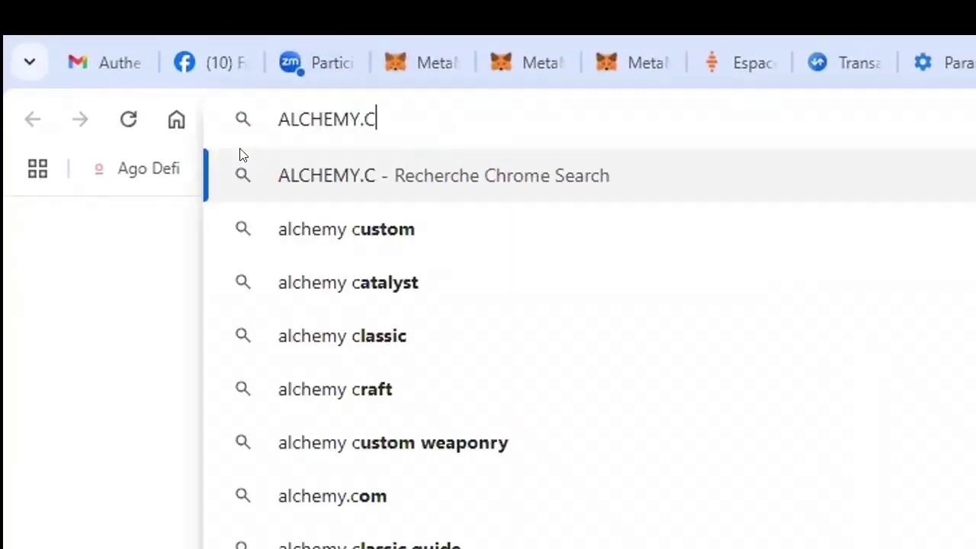
type("OM")
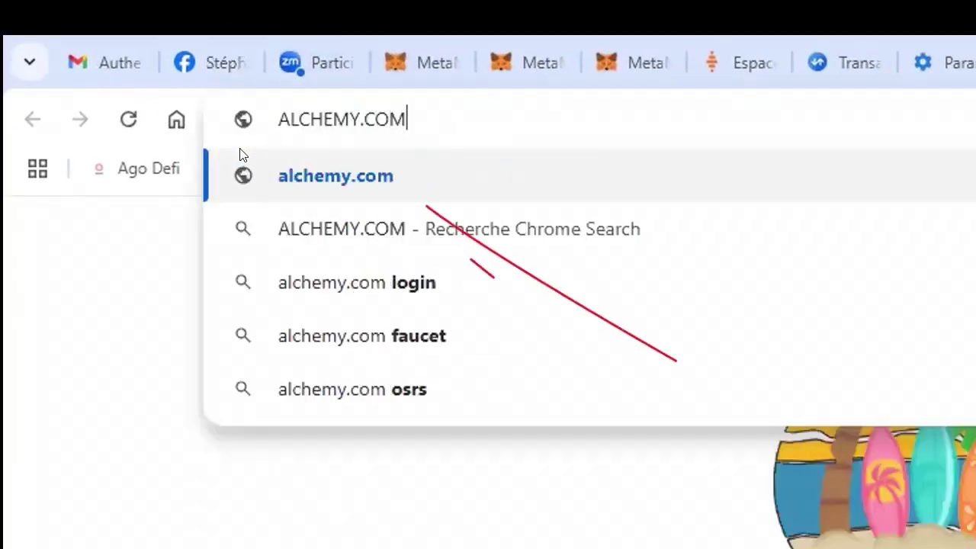
- Go to alchemy.com and open the Alchemy login page
left_click(240, 155)
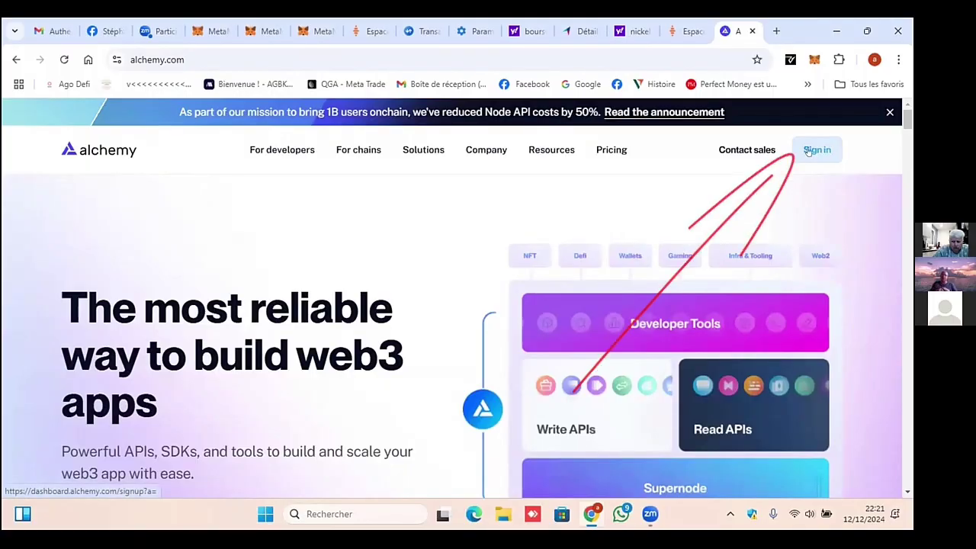
left_click(808, 151)
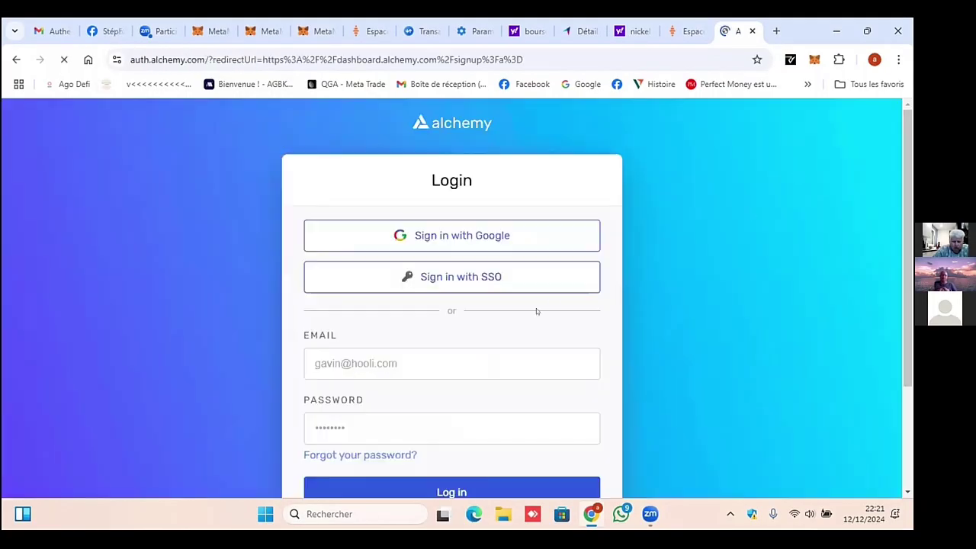
left_click(390, 363)
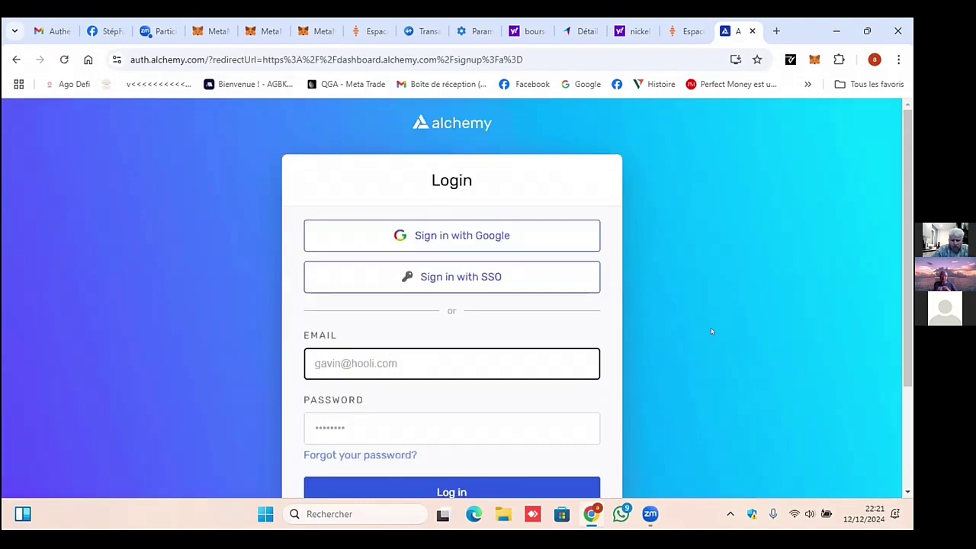
scroll(708, 335, "down", 3)
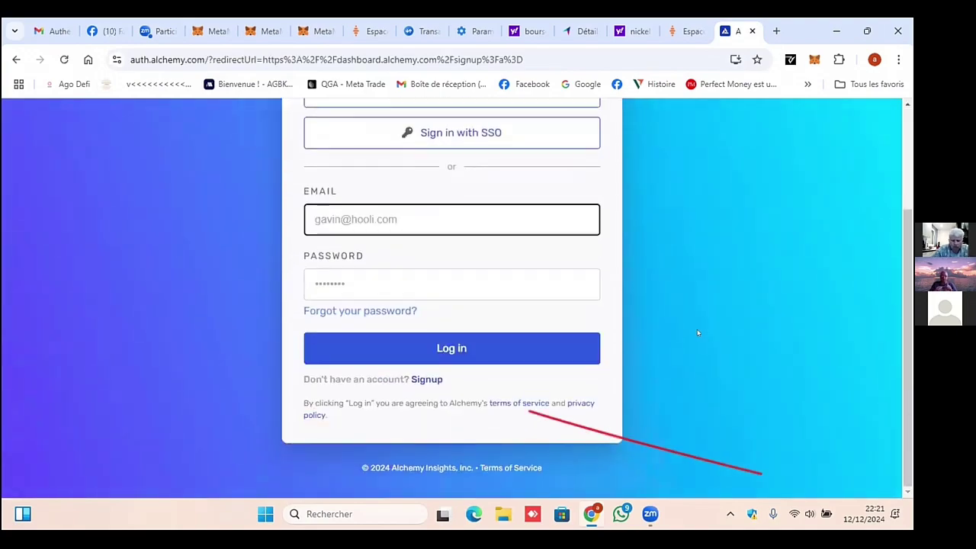
- Switch to sign-up, fill in name, email and password, and submit the form
left_click(424, 382)
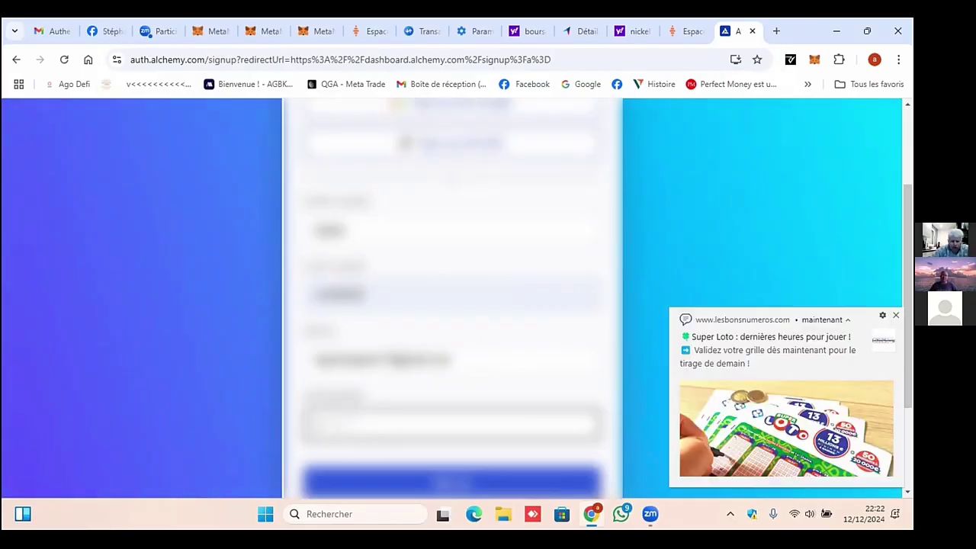
type("•")
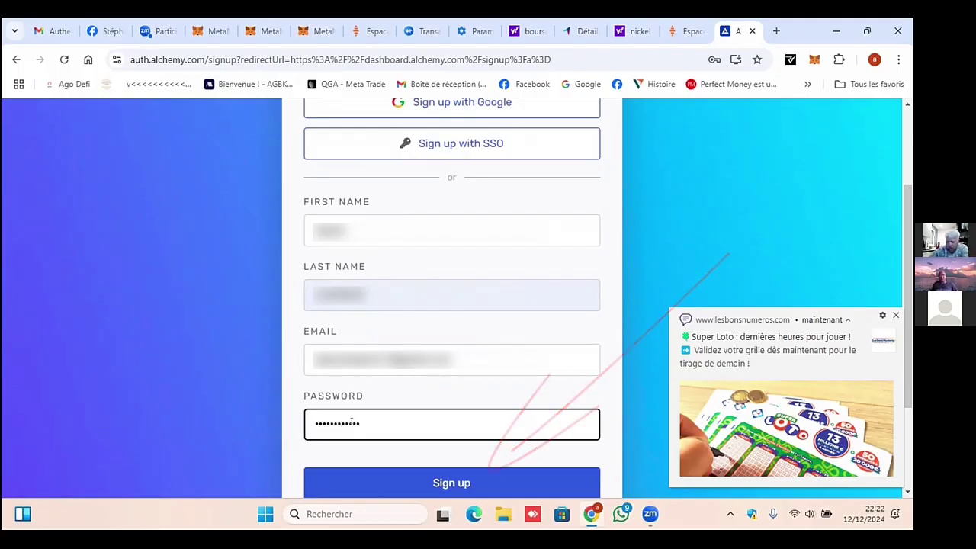
left_click(430, 473)
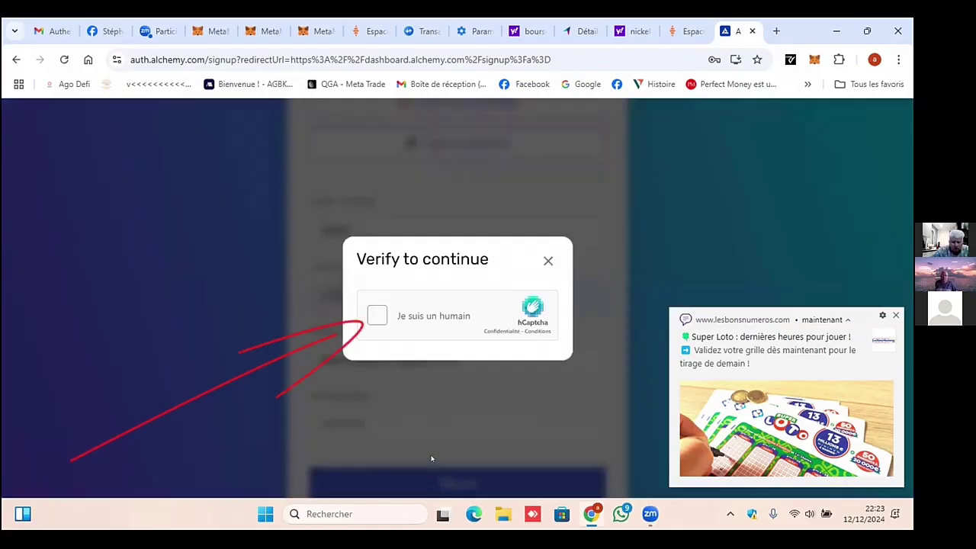
- Pass the hCaptcha check and set the phone country code to France (+33)
left_click(377, 315)
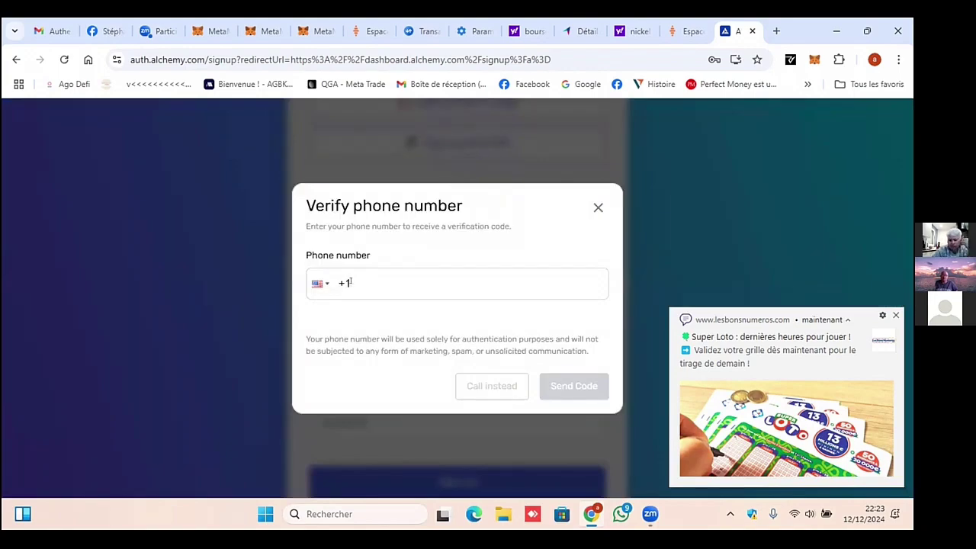
key("BackSpace")
key("BackSpace")
left_click(309, 288)
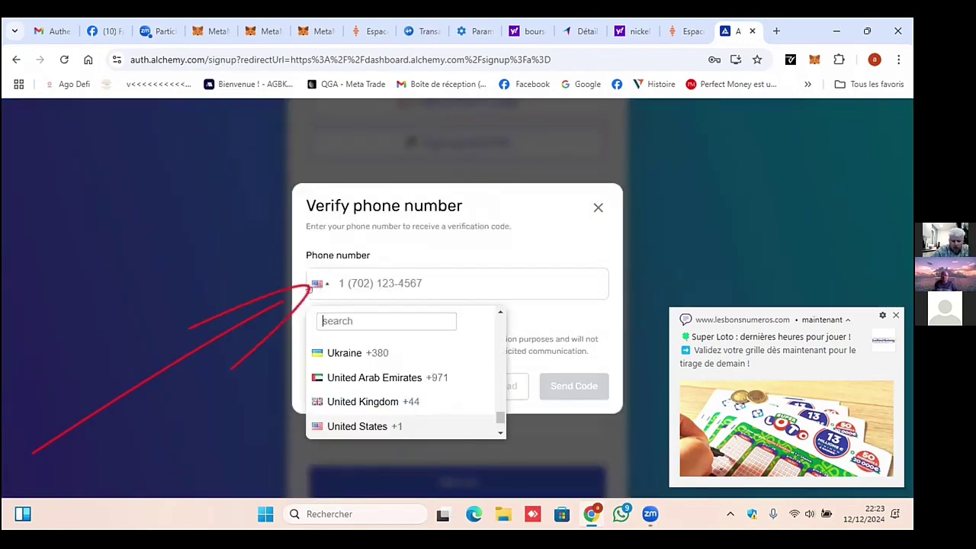
scroll(329, 381, "down", 2)
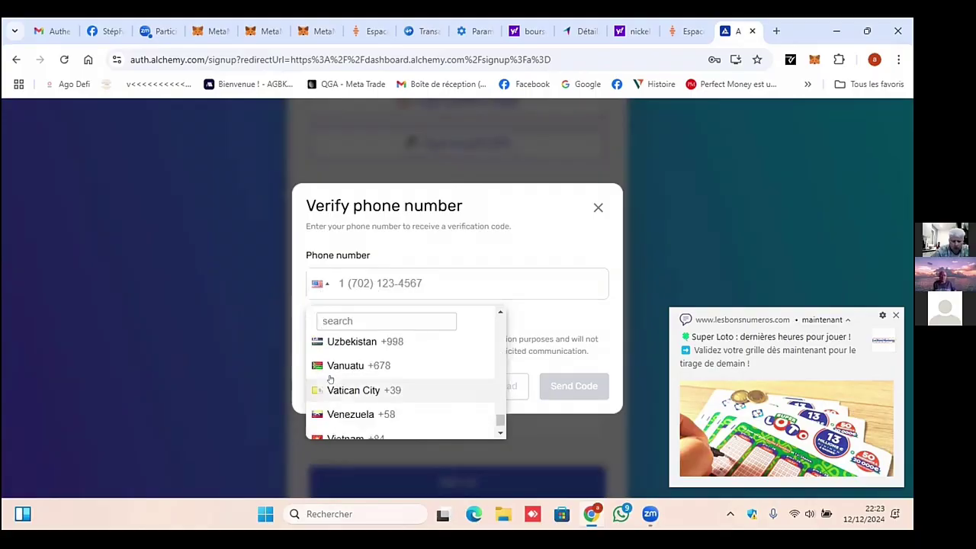
scroll(330, 379, "down", 2)
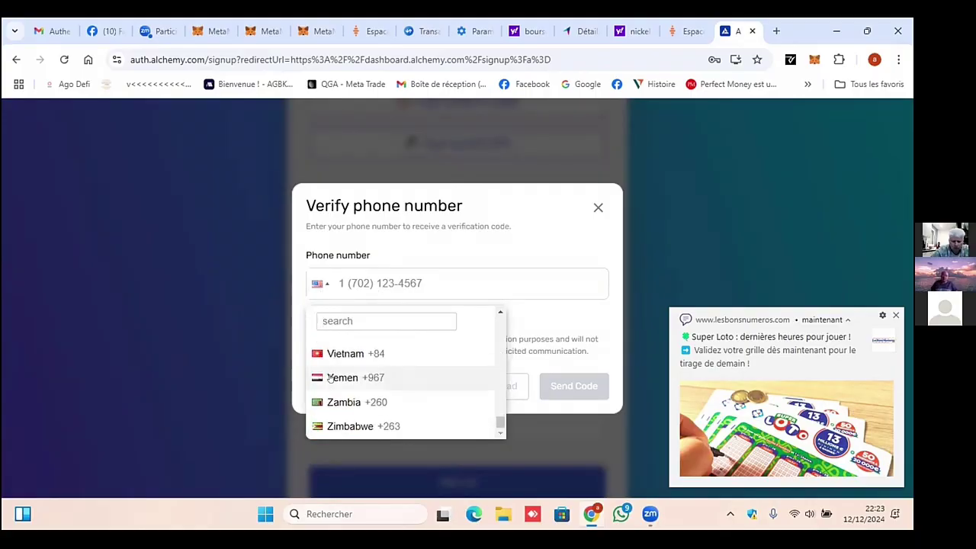
type("fr")
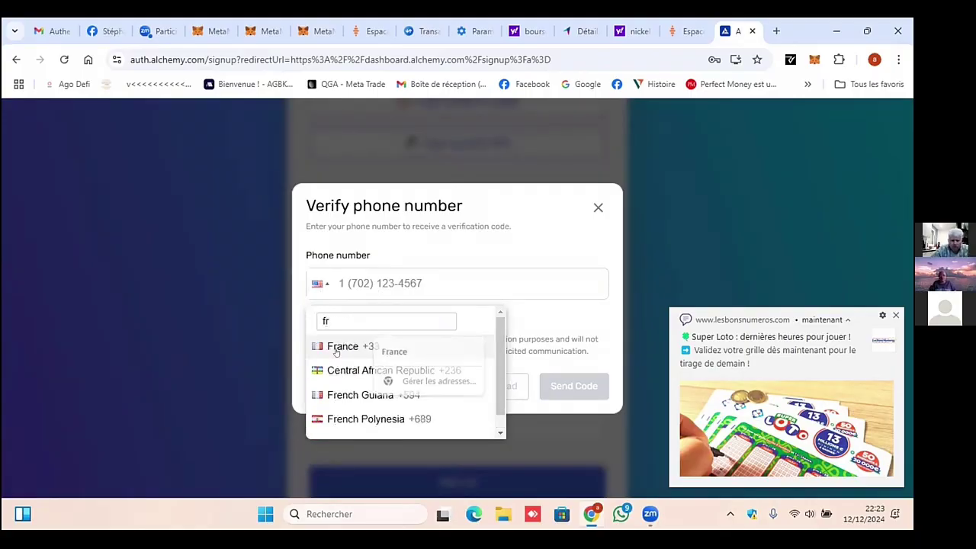
left_click(336, 350)
- Enter the phone number, send the code, and verify with the received six-digit code
left_click(369, 282)
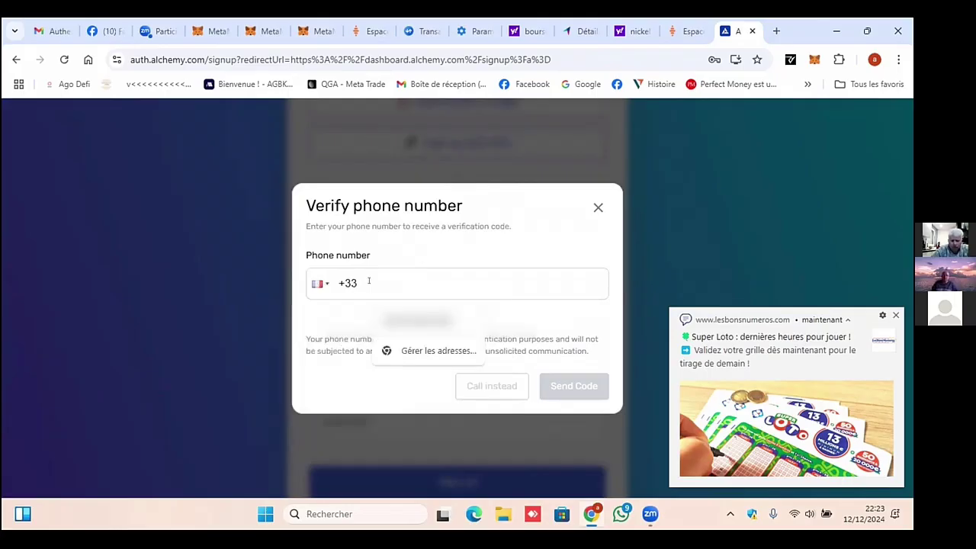
left_click(418, 321)
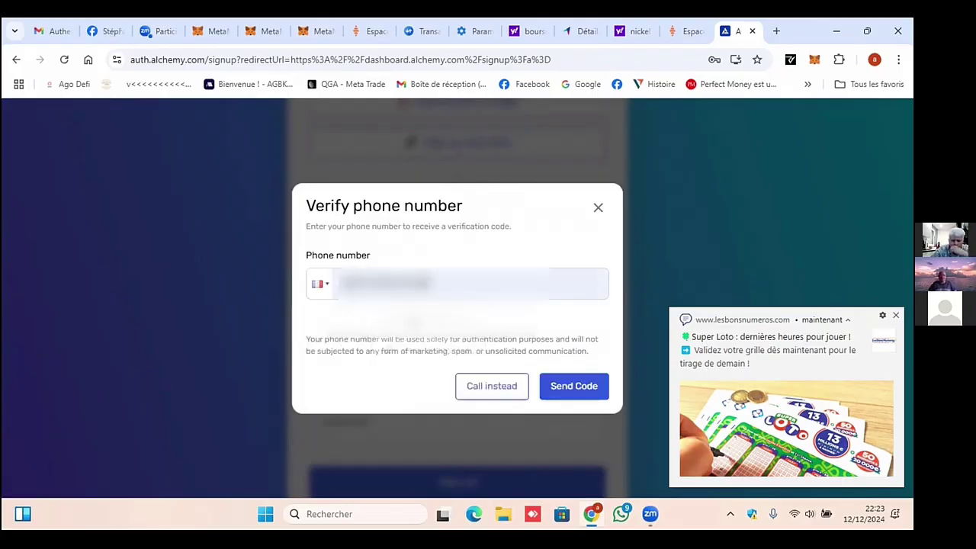
left_click(574, 387)
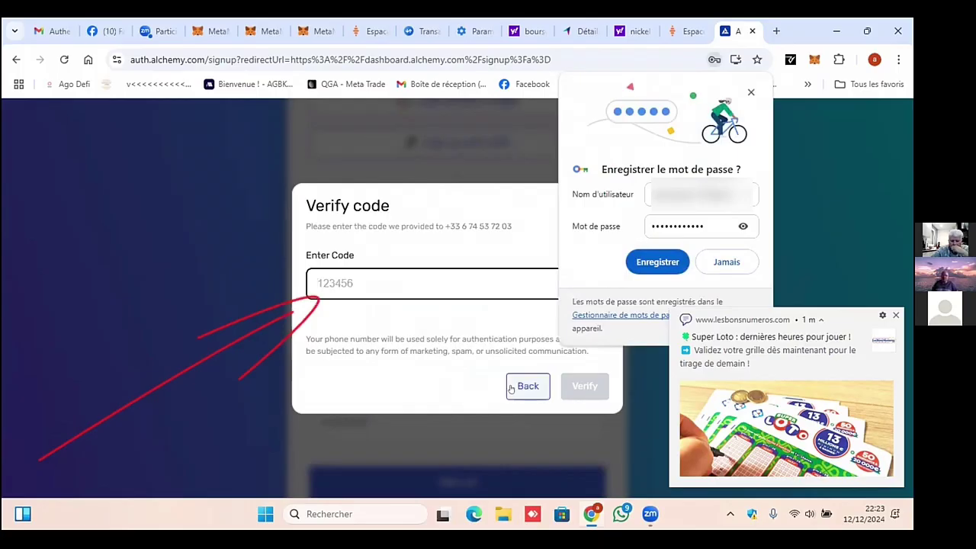
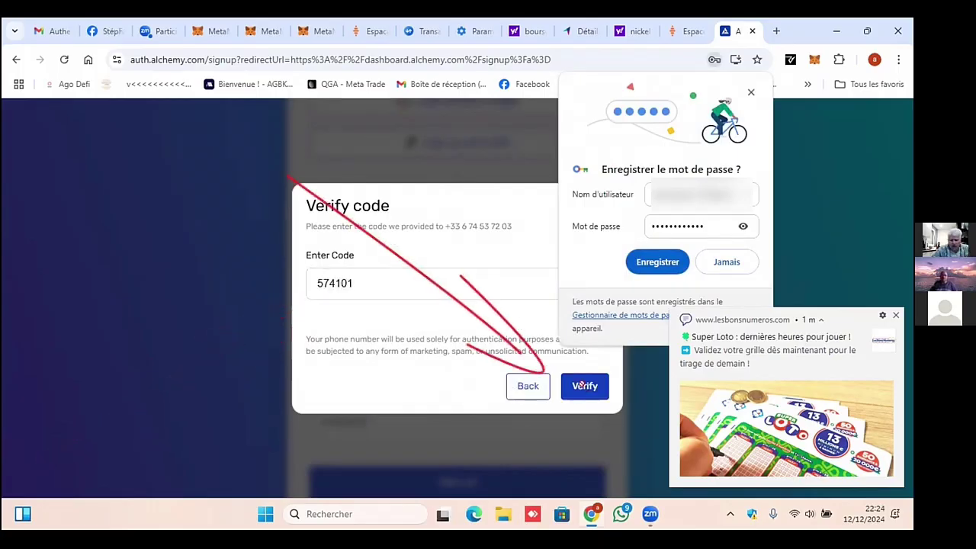
left_click(583, 386)
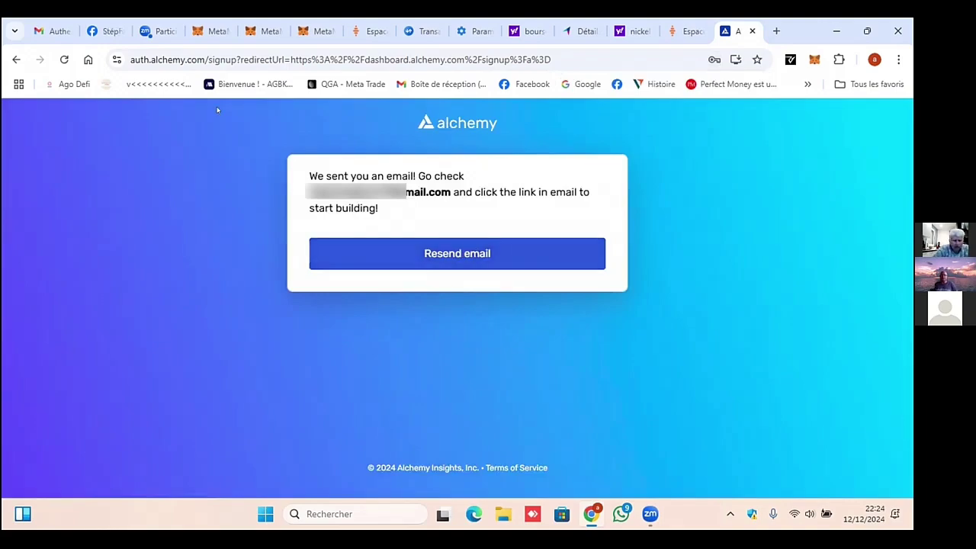
- In Gmail, open Alchemy's 'Verify your email to start building!' message and follow its verification link
left_click(37, 29)
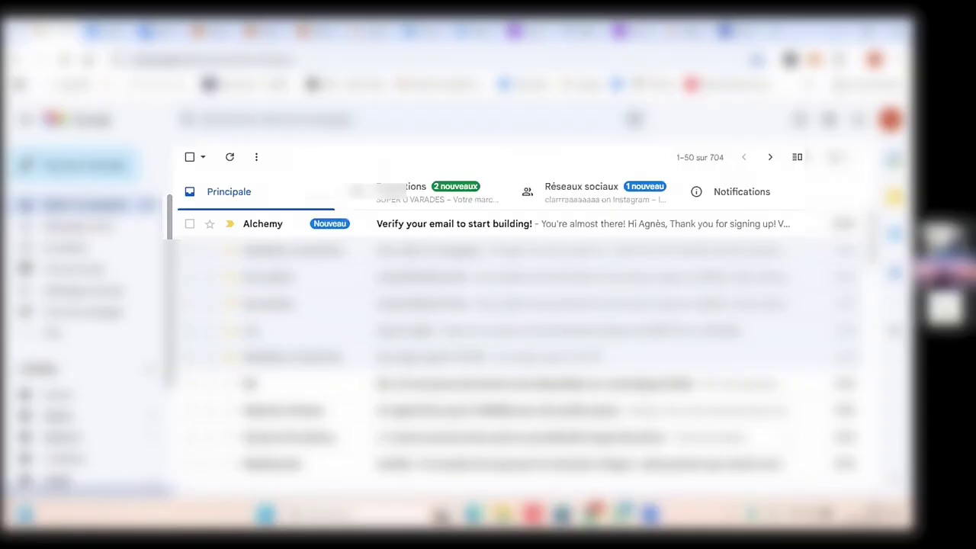
left_click(413, 224)
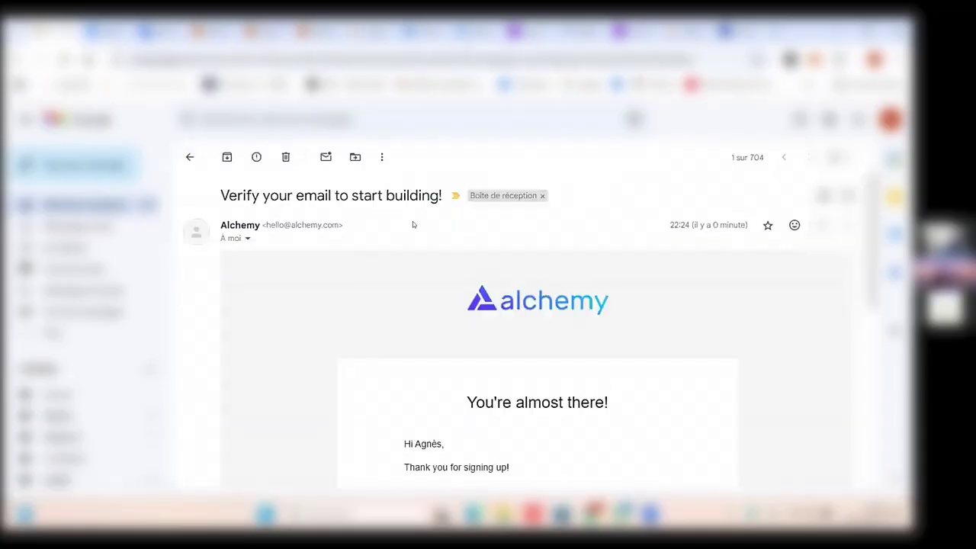
scroll(592, 344, "down", 3)
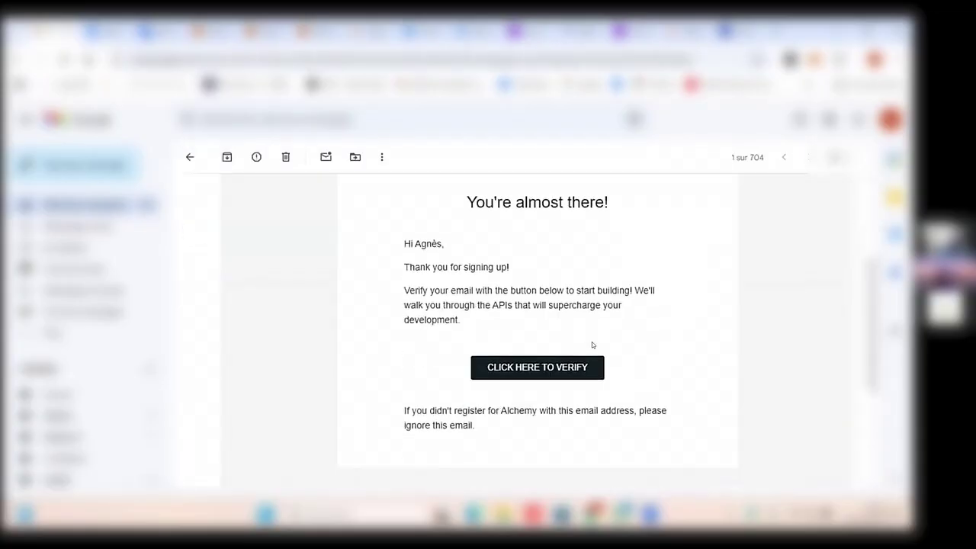
scroll(592, 345, "down", 3)
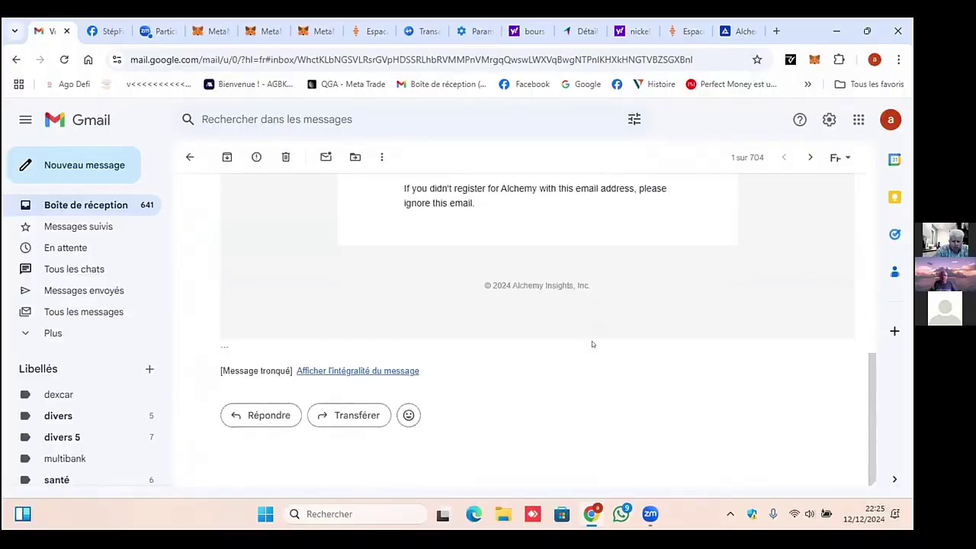
scroll(591, 341, "up", 3)
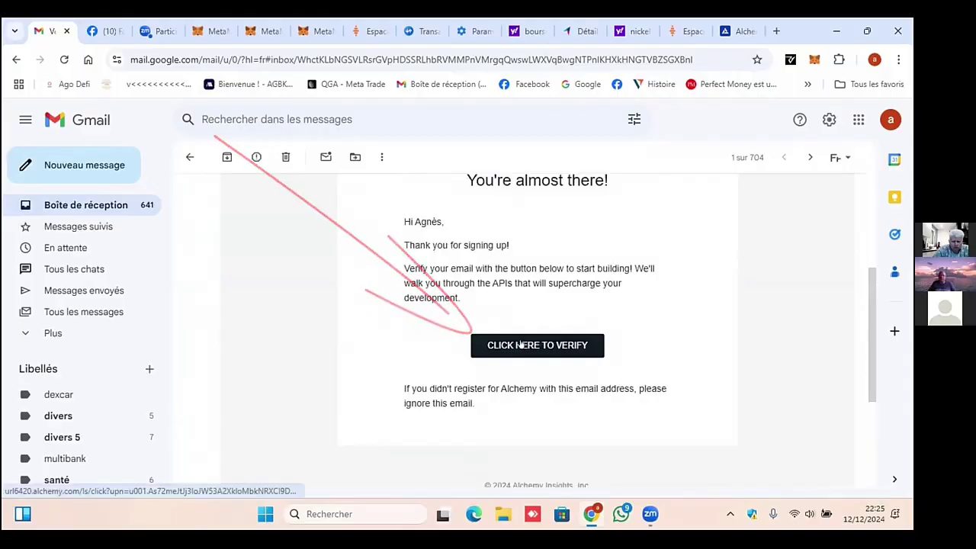
left_click(520, 346)
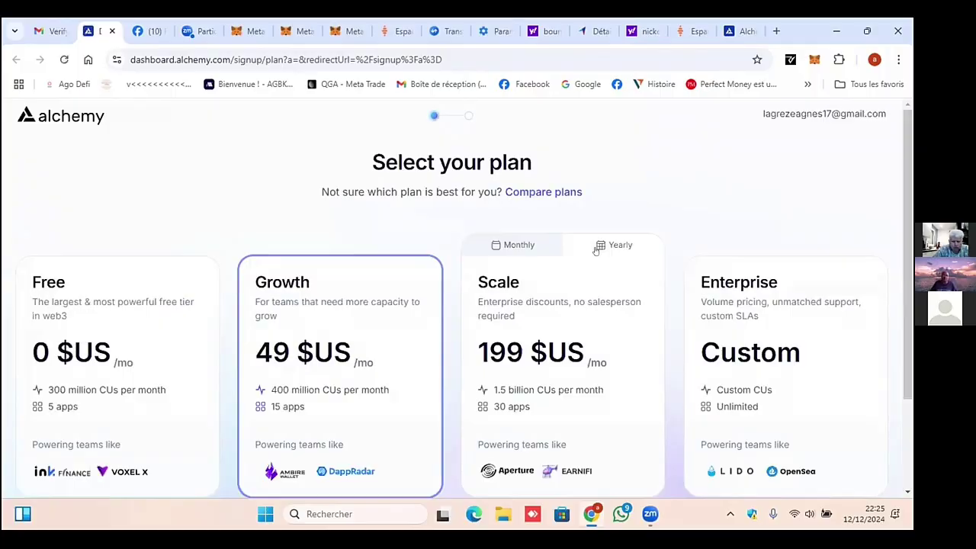
- Select the Free plan (0 $US/mo, 300 million CUs, 5 apps) and continue
mouse_move(438, 191)
left_mouse_down()
mouse_move(185, 316)
mouse_move(225, 266)
left_mouse_up()
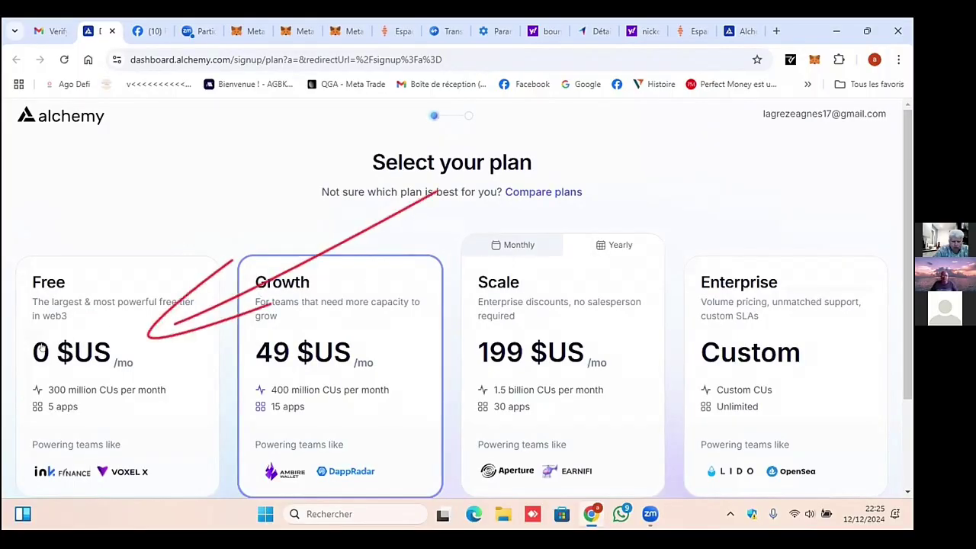
left_click(55, 351)
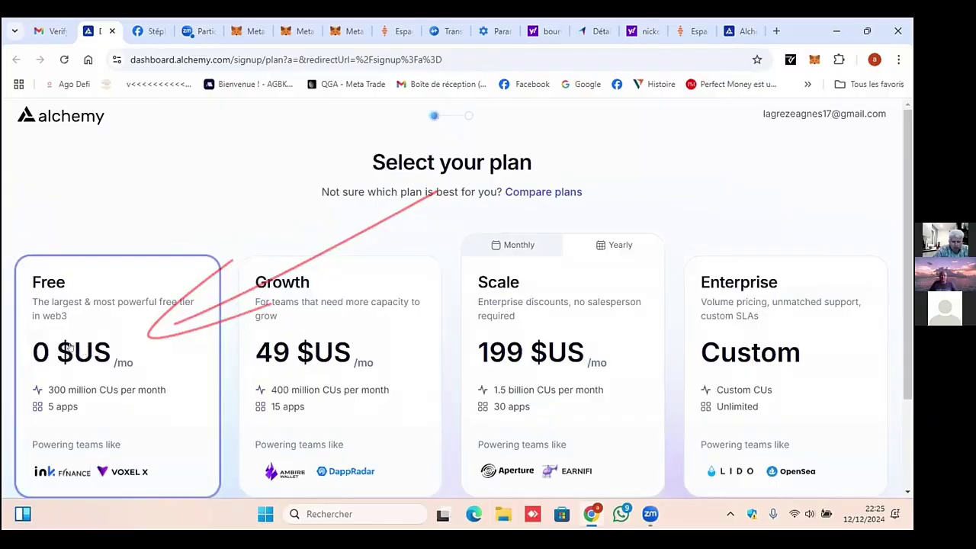
scroll(180, 363, "down", 2)
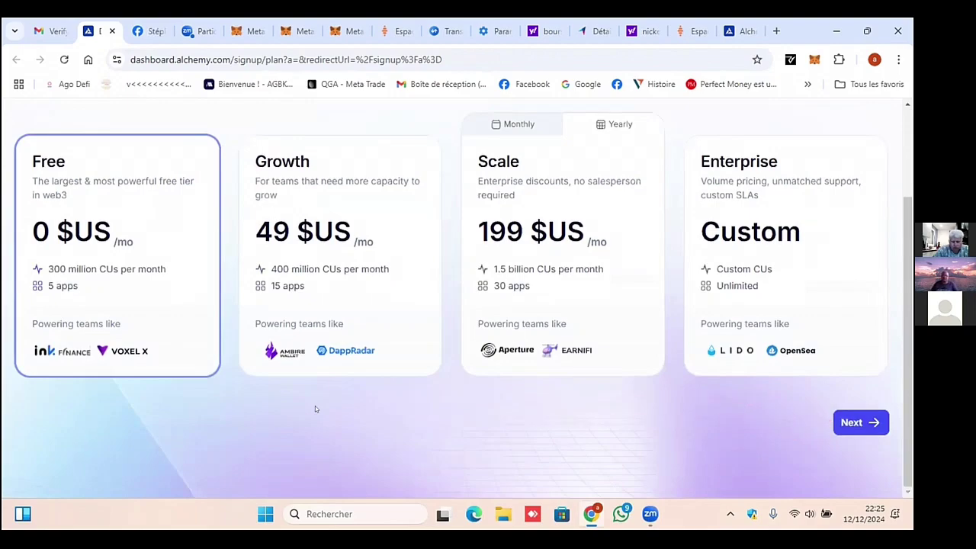
left_click(861, 424)
- Leave the card fields empty and finish sign-up with Let's build!
scroll(687, 428, "down", 1)
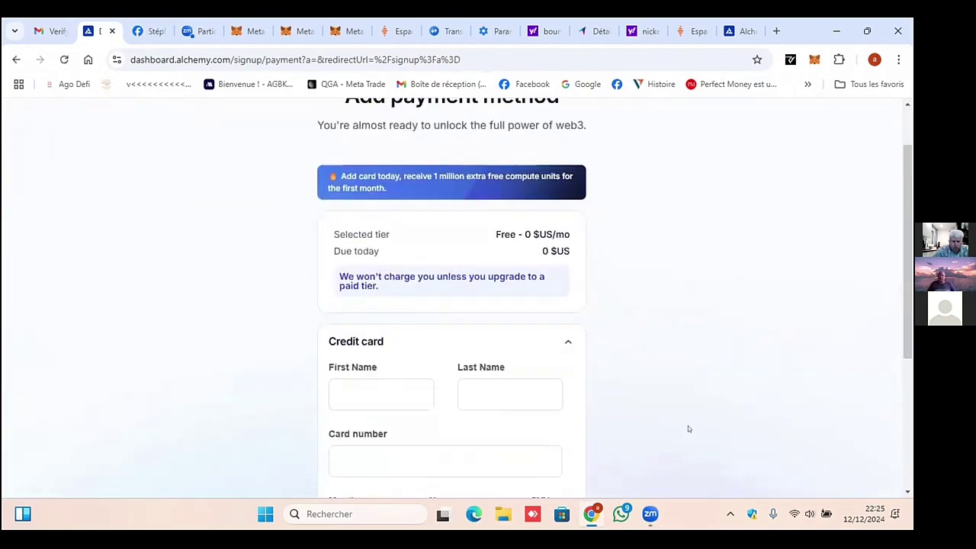
scroll(692, 427, "down", 3)
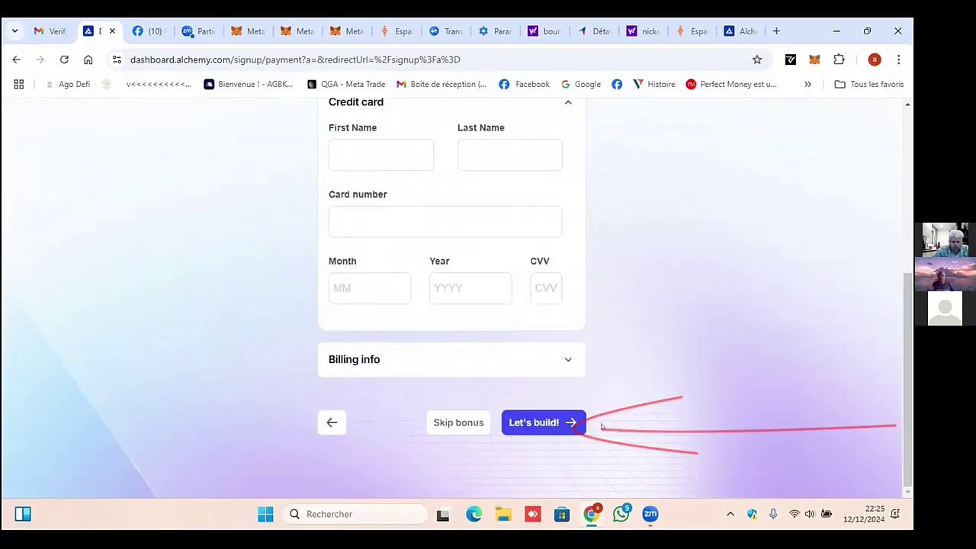
left_click(542, 425)
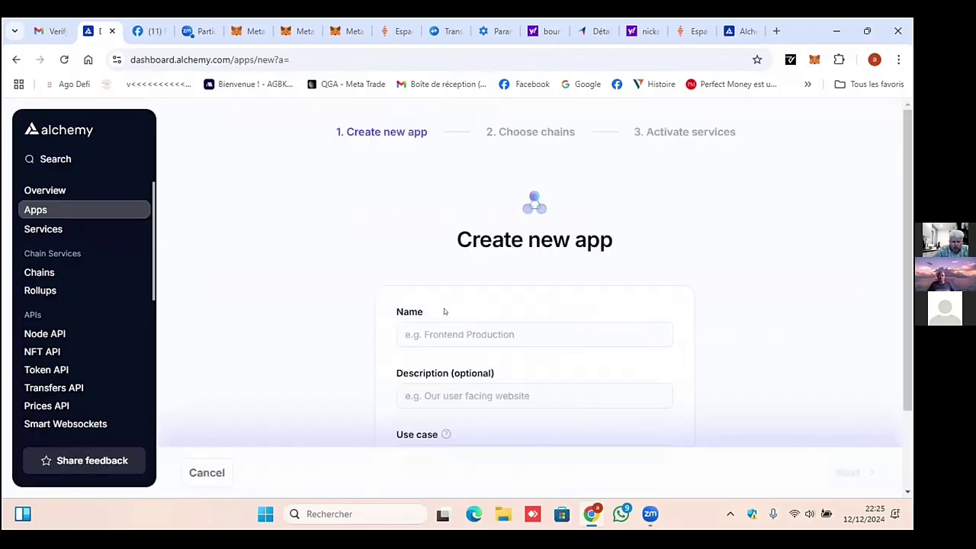
- Name the app 'conecta crypto 1', set its use case to DeFi, and continue
left_click(443, 341)
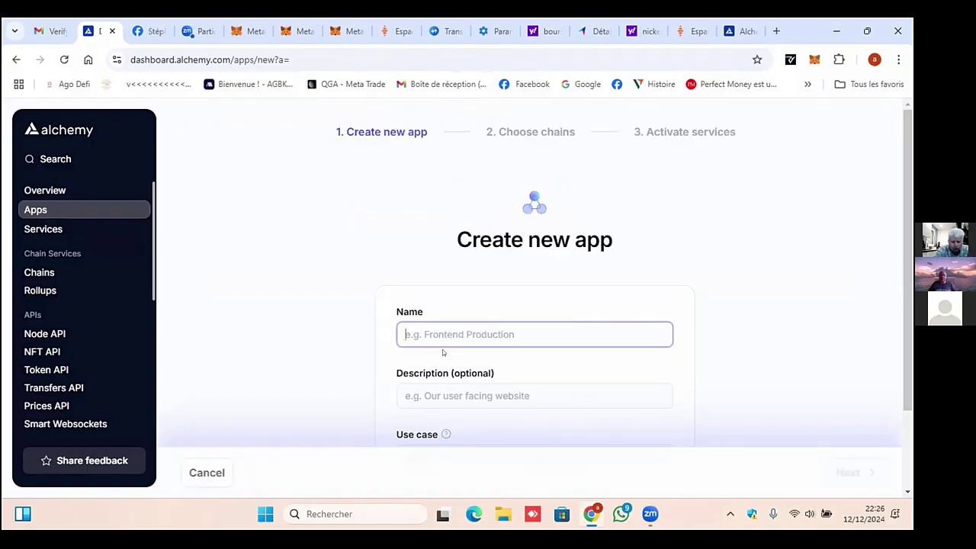
type("conecta crypto 1")
scroll(439, 363, "down", 1)
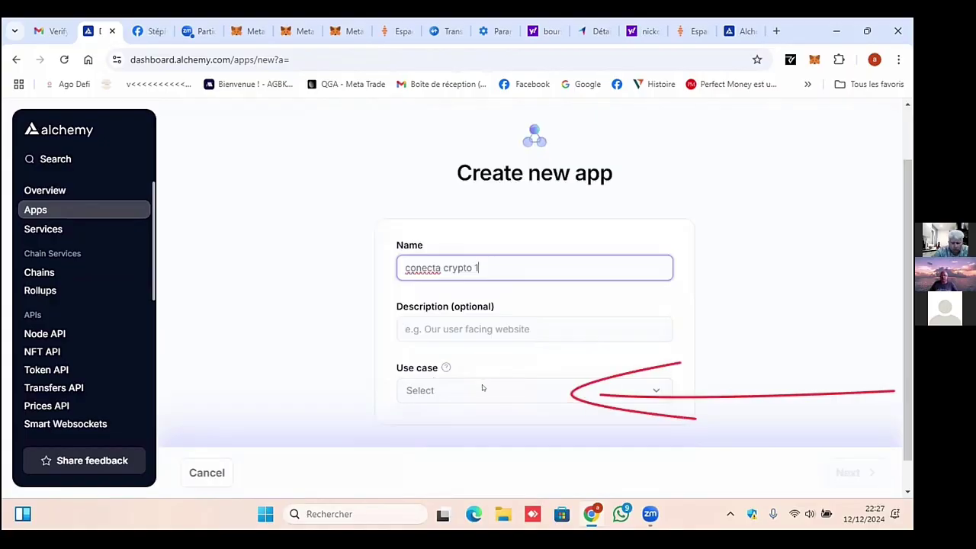
left_click(655, 391)
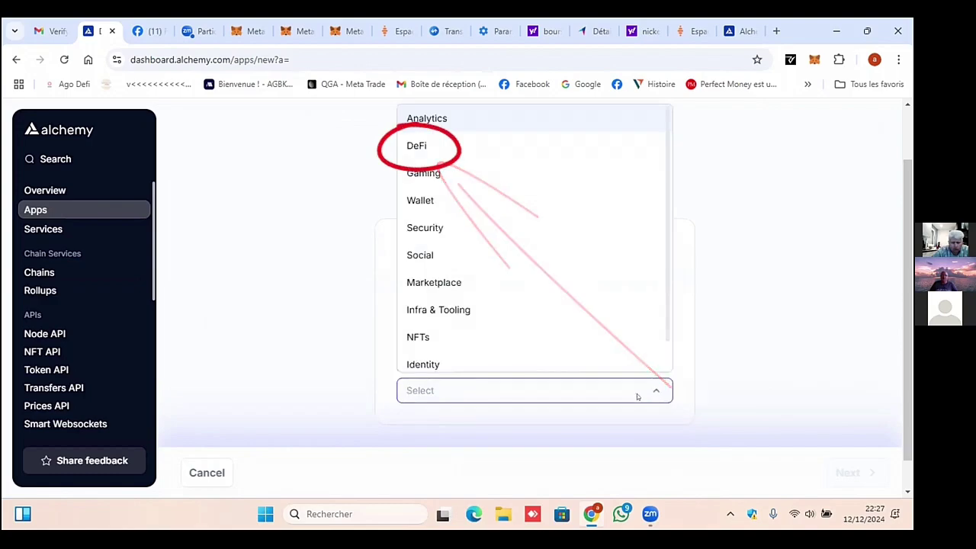
left_click(417, 145)
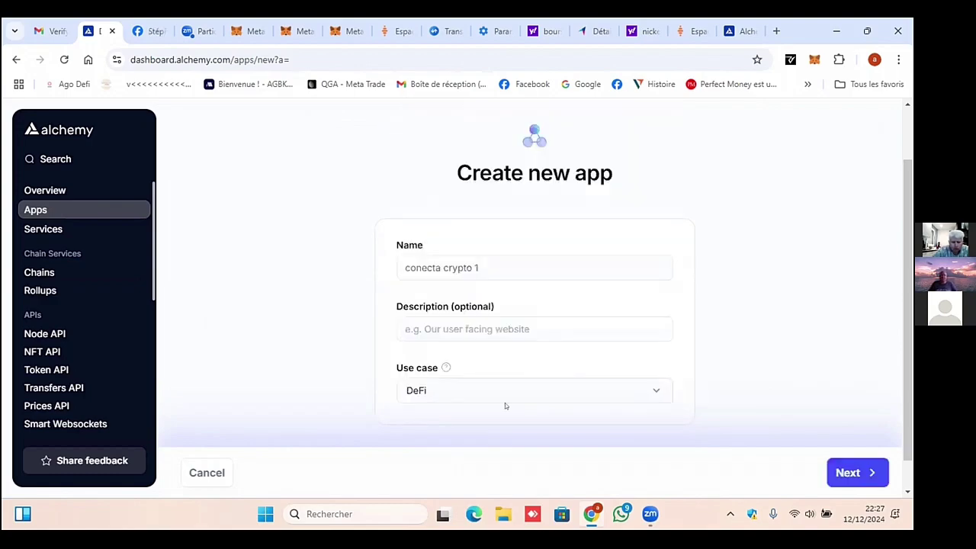
left_click(843, 473)
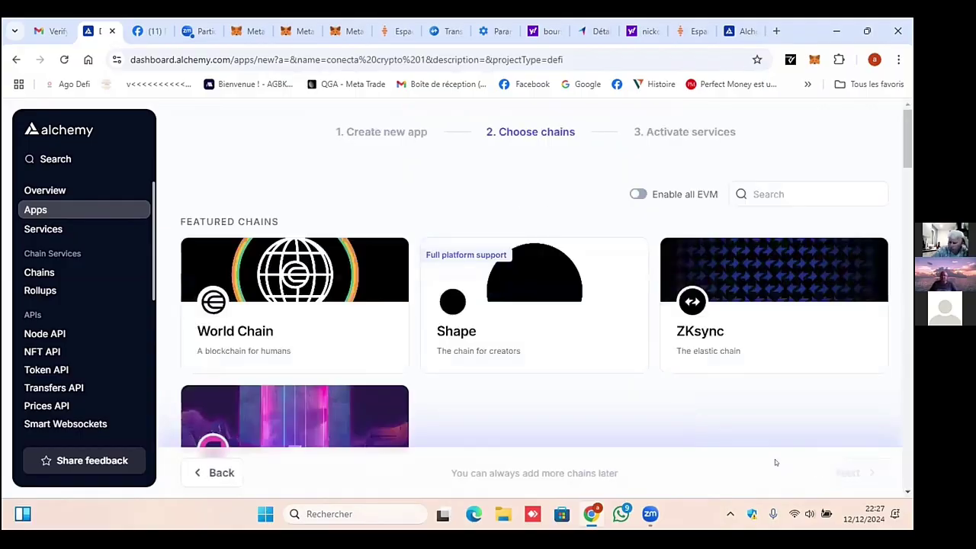
- Choose Polygon PoS as the chain, keep the four suggested services, and create the app
scroll(793, 455, "down", 5)
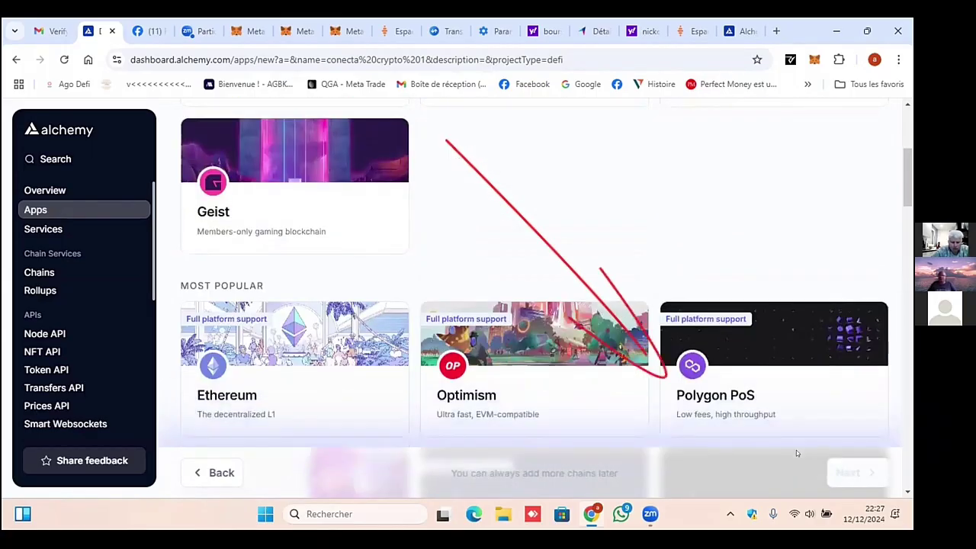
left_click(709, 397)
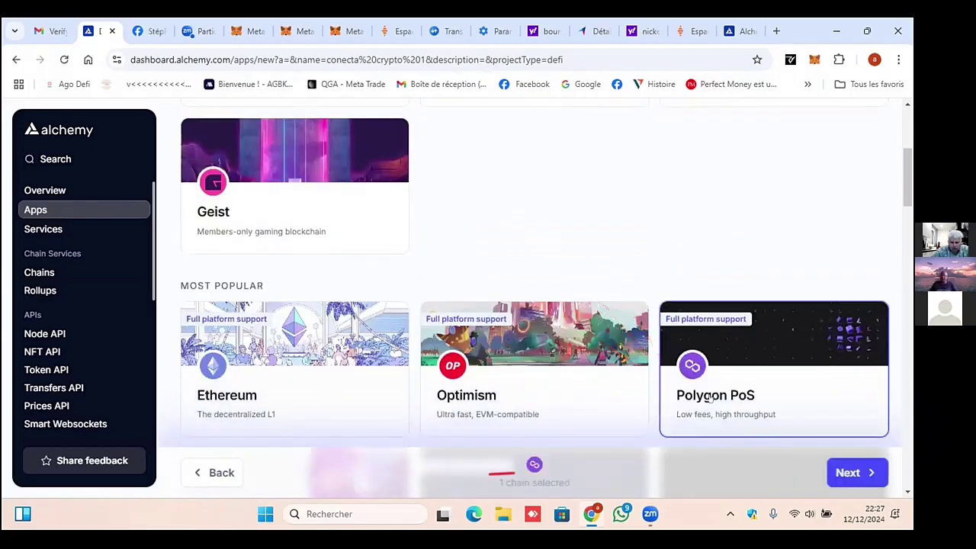
left_click(859, 473)
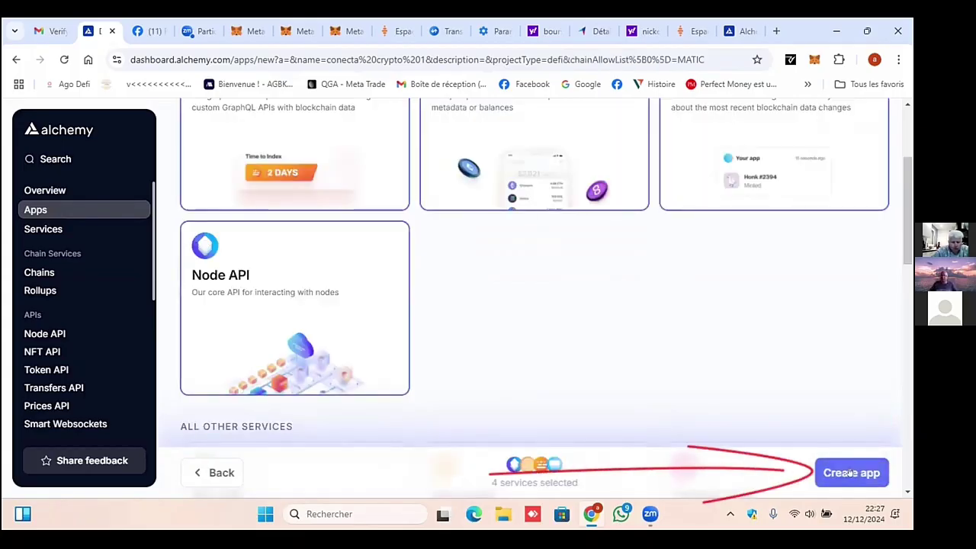
left_click(849, 472)
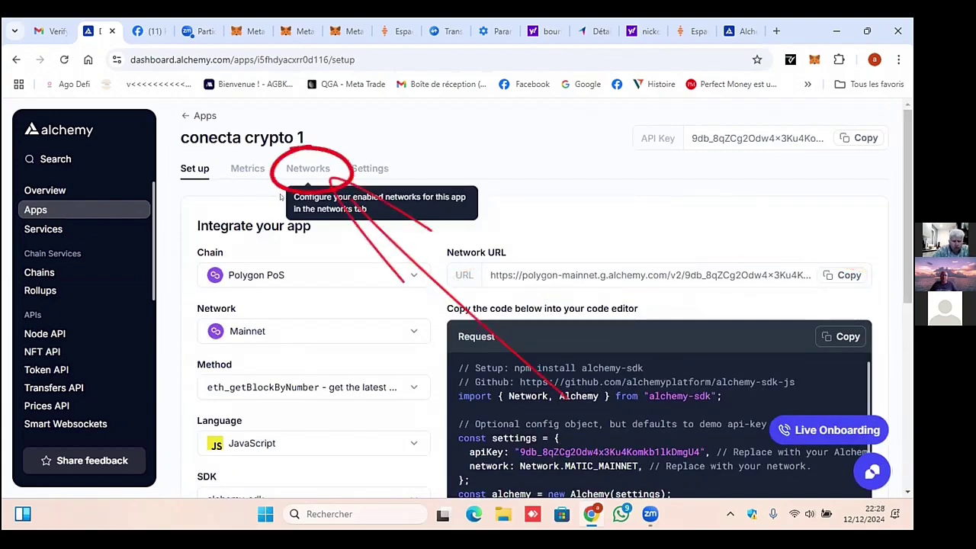
- Copy the Polygon PoS mainnet URL from the app's Networks tab
left_click(306, 167)
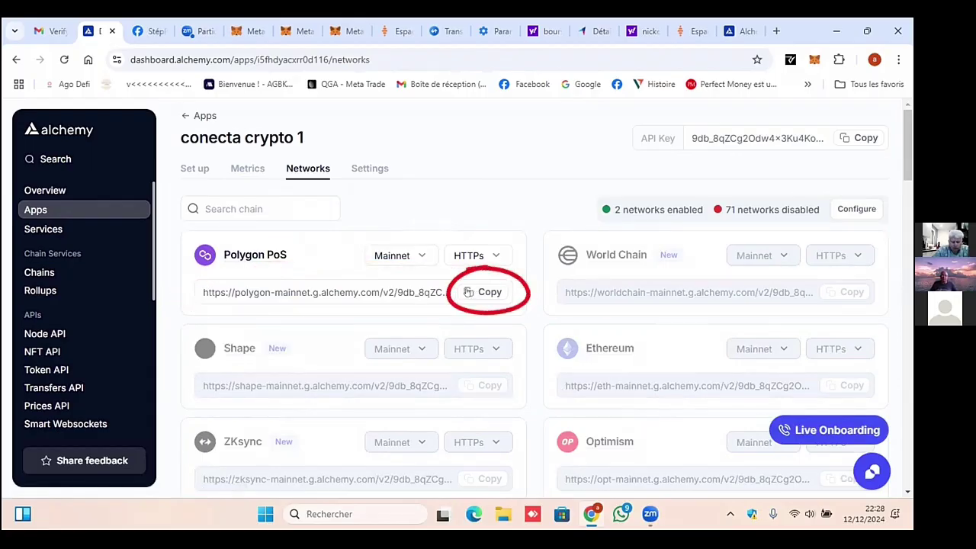
left_click(468, 292)
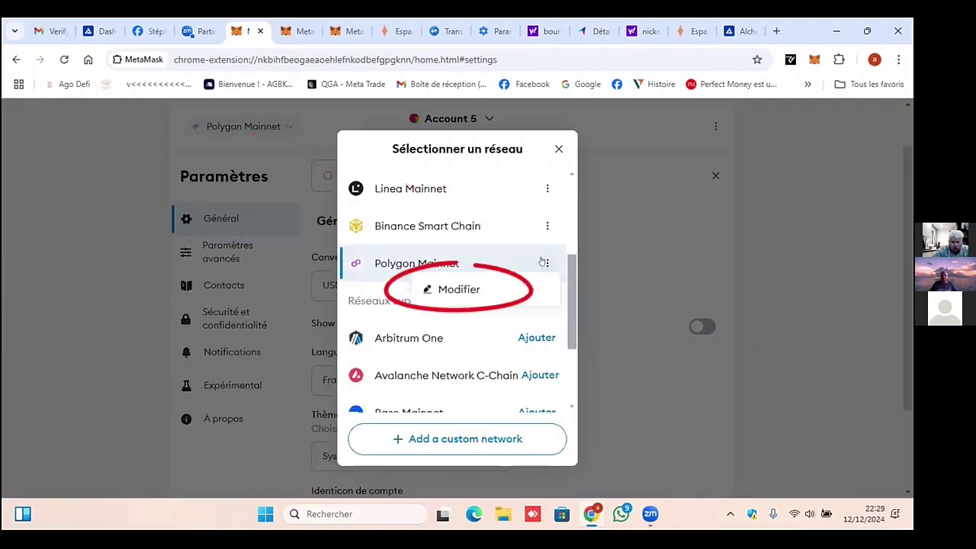
- Edit Polygon Mainnet's network settings and open the 'Ajouter l'URL du RPC' form
left_click(455, 290)
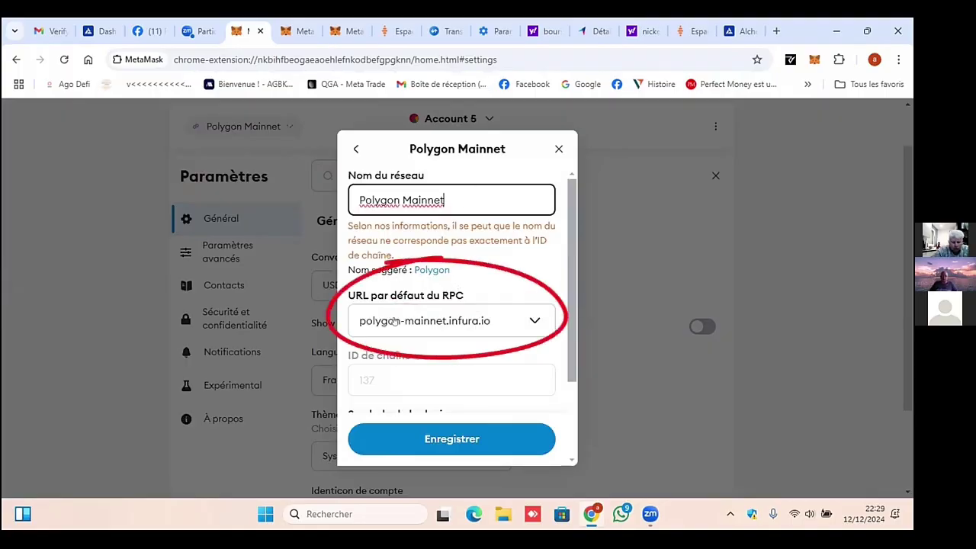
left_click(532, 322)
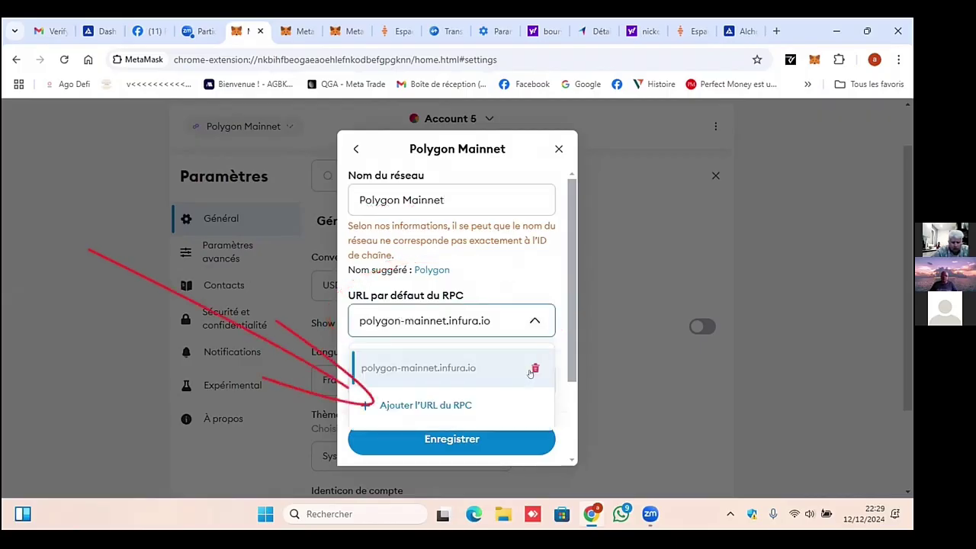
left_click(424, 405)
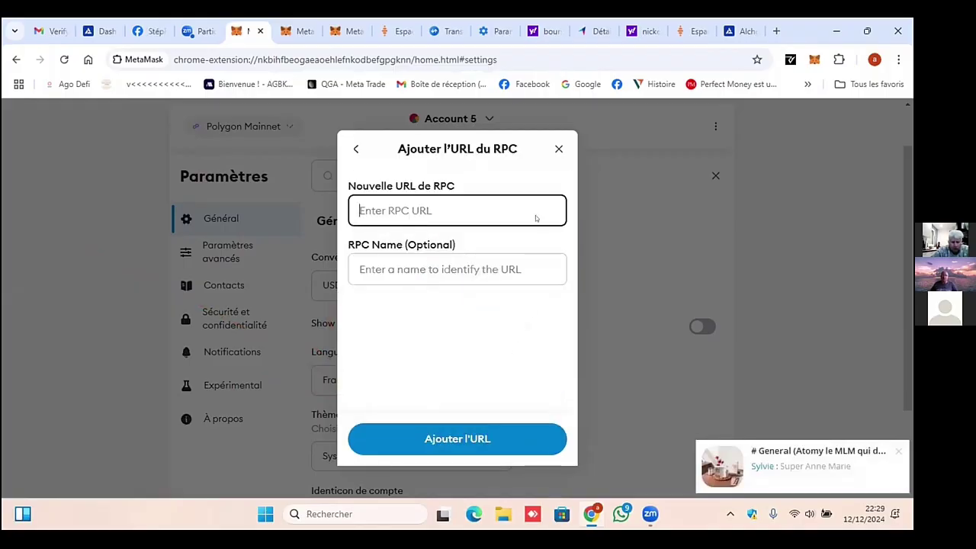
- Paste the Alchemy Polygon URL as a new RPC named 'conecta crypto 1', then add and save it
right_click(456, 213)
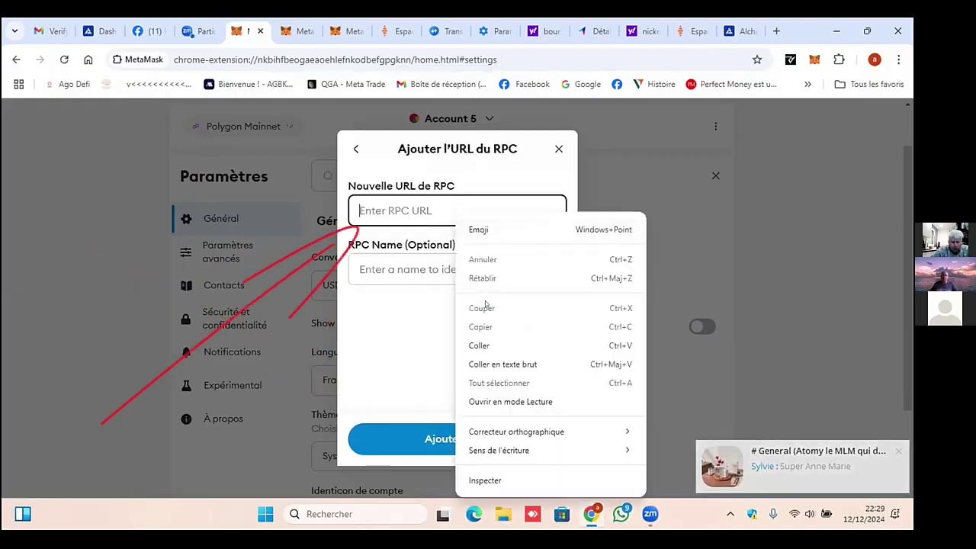
left_click(476, 345)
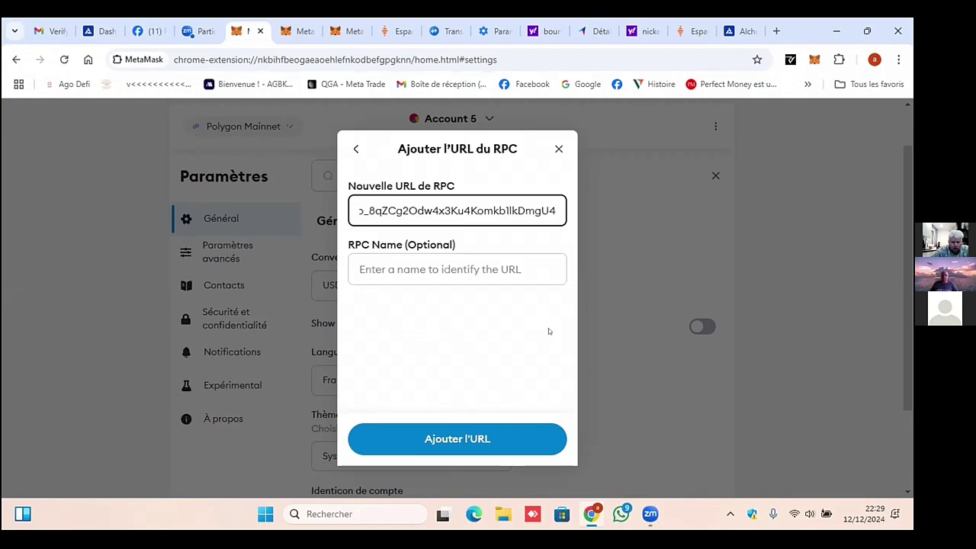
left_click(390, 263)
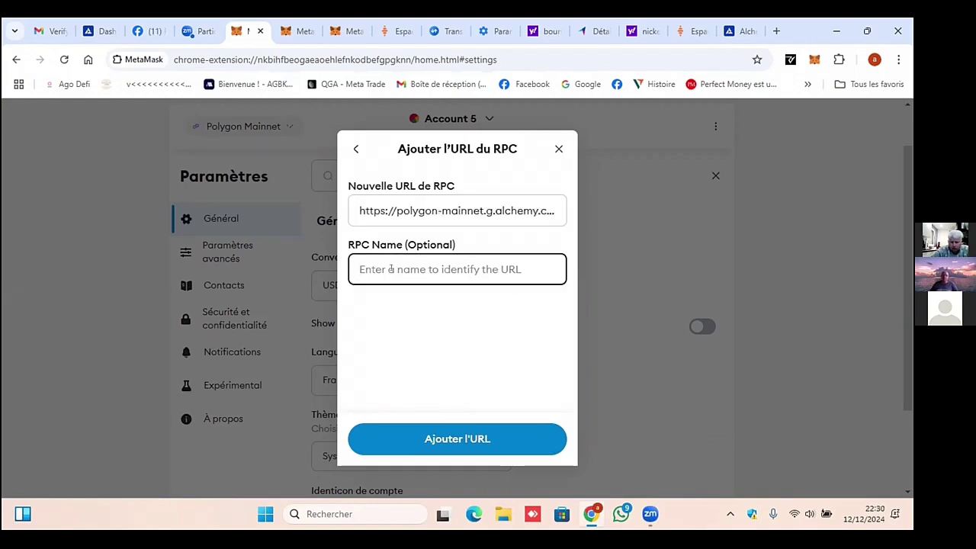
type("conecta crypto 1")
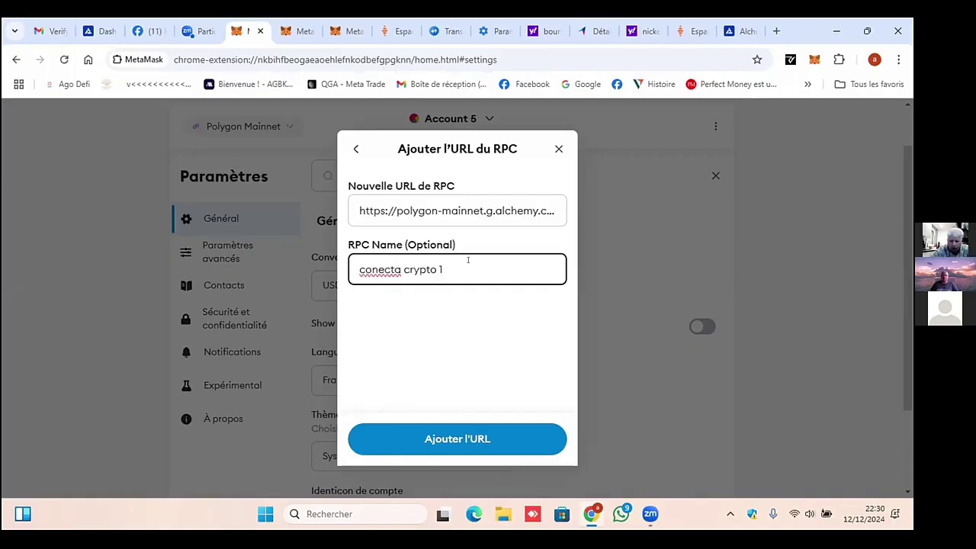
left_click(480, 440)
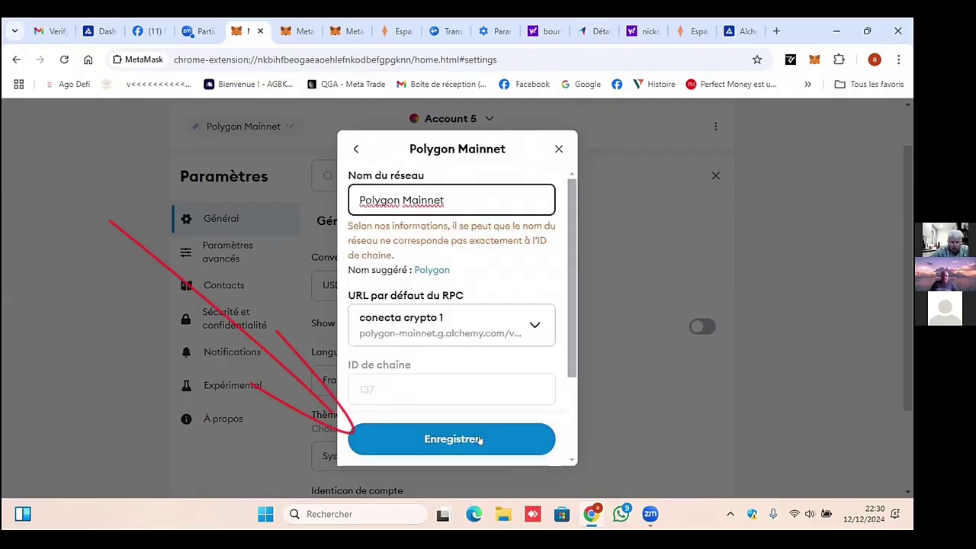
left_click(480, 440)
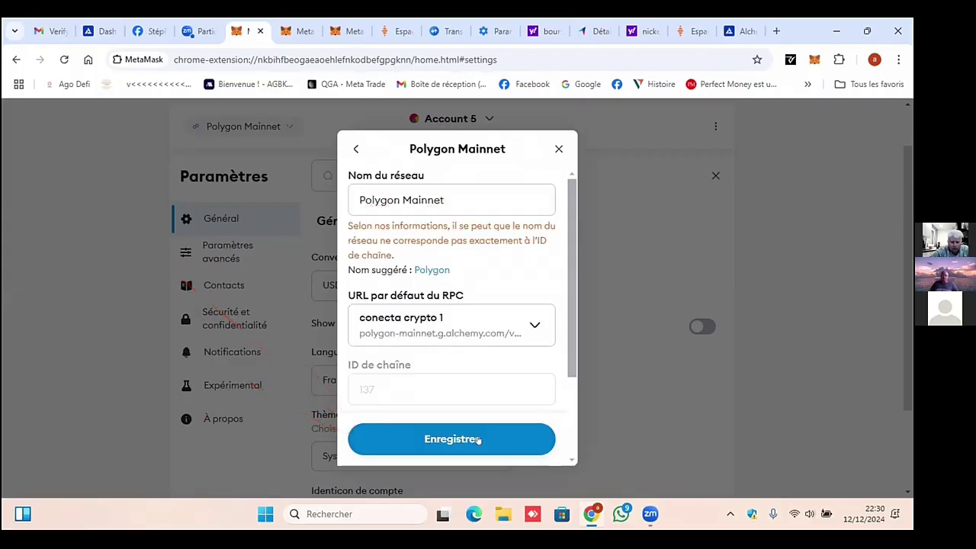
left_click(478, 440)
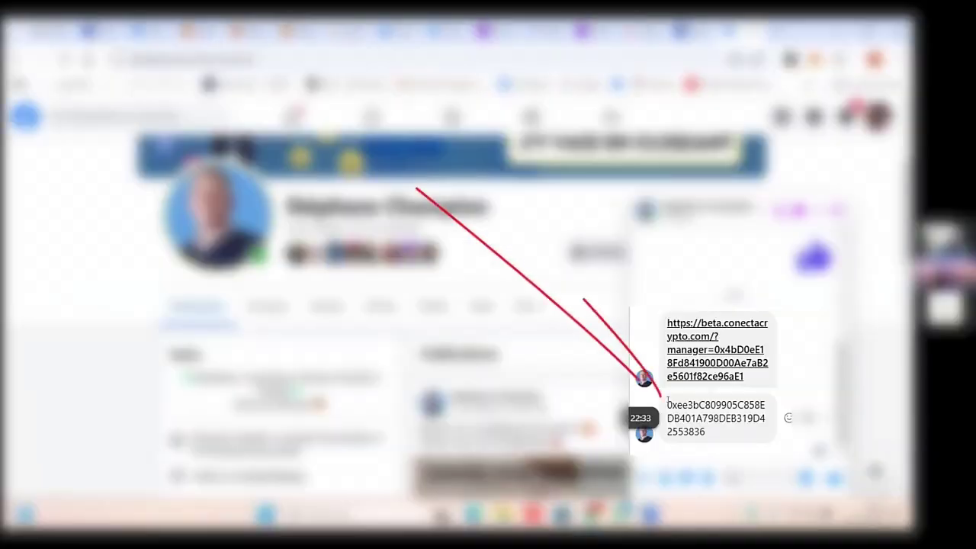
- Select and copy the token contract address from the Messenger chat message
left_click_drag(681, 401, 721, 430)
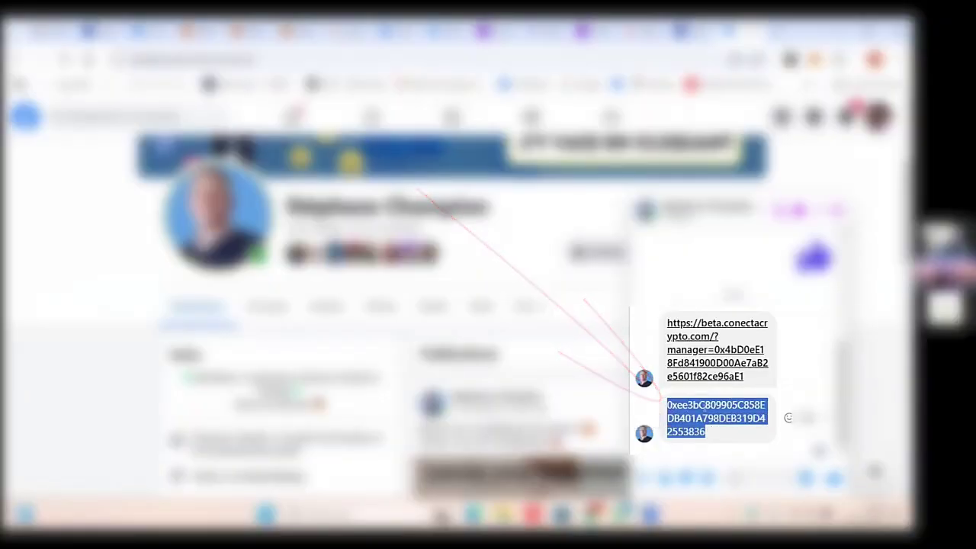
right_click(711, 428)
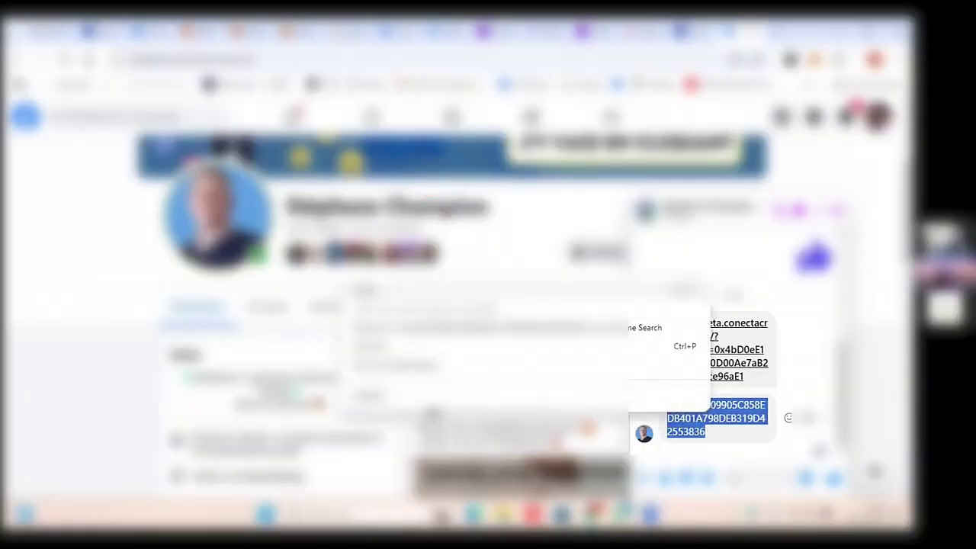
key("Escape")
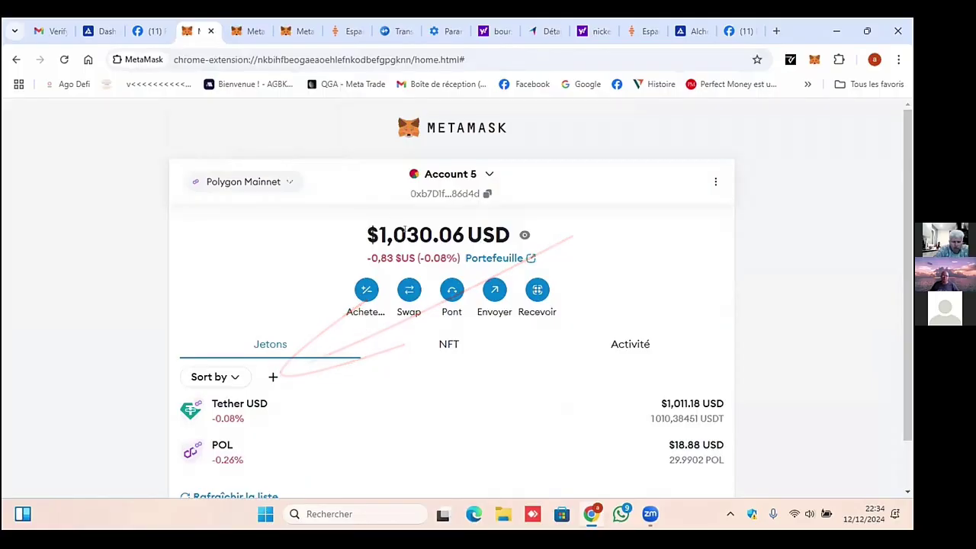
- Import the CBC custom token into MetaMask by pasting its contract address
left_click(273, 377)
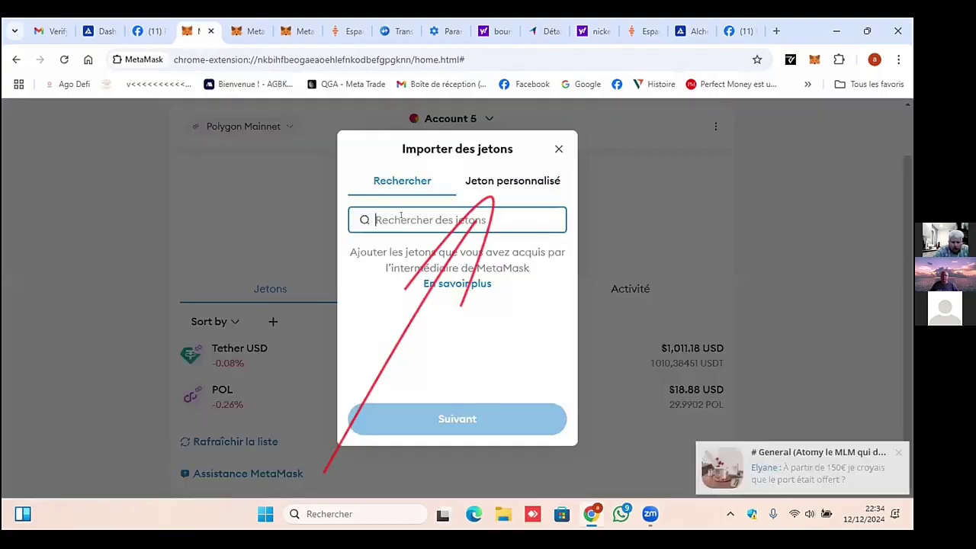
left_click(499, 184)
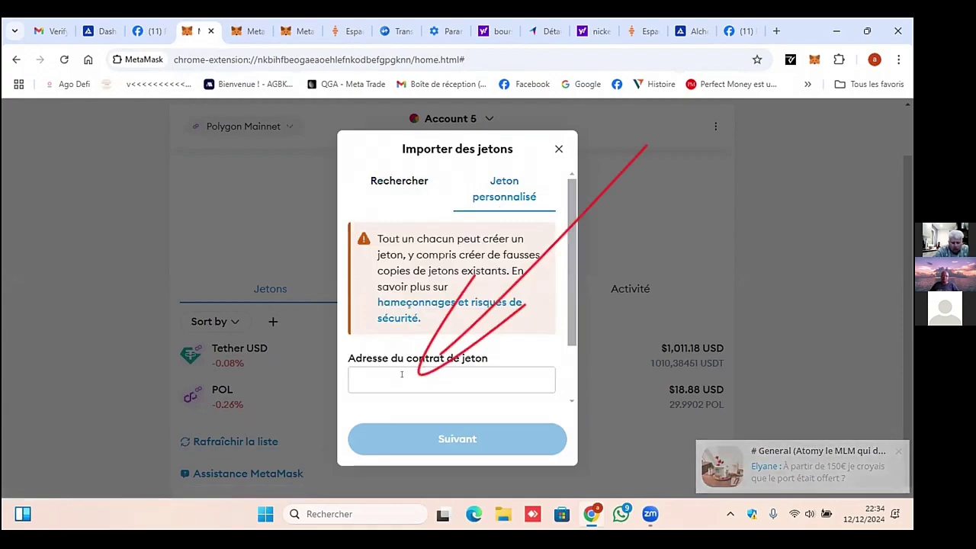
right_click(402, 377)
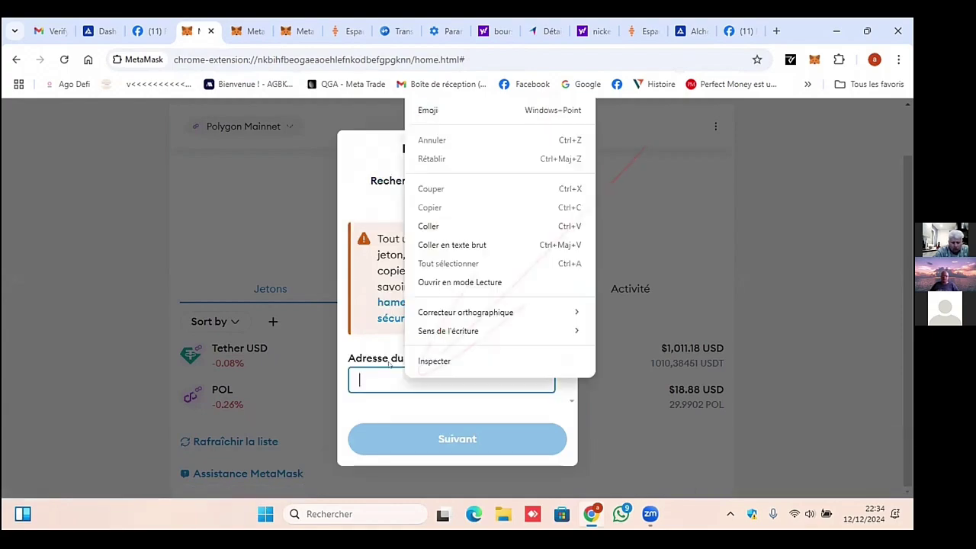
left_click(422, 226)
left_click(439, 435)
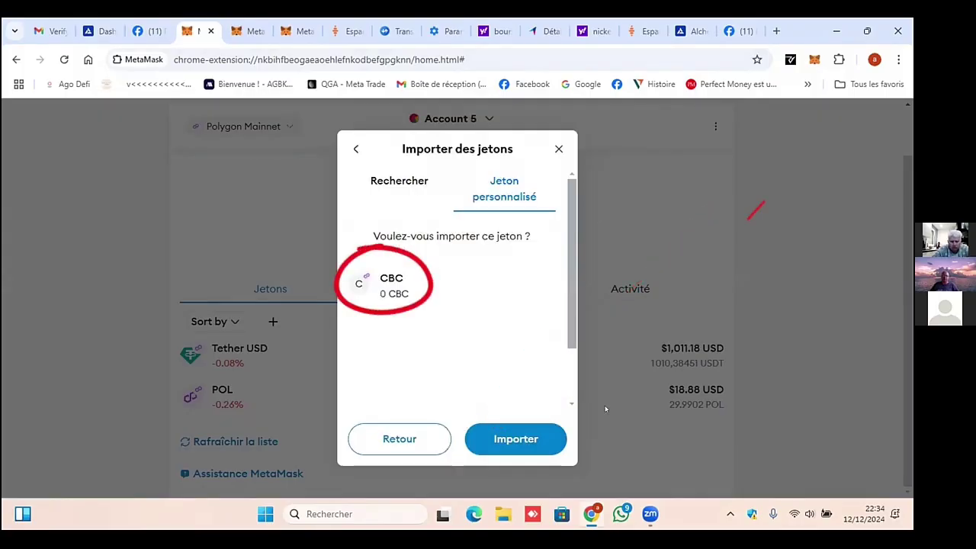
left_click(516, 440)
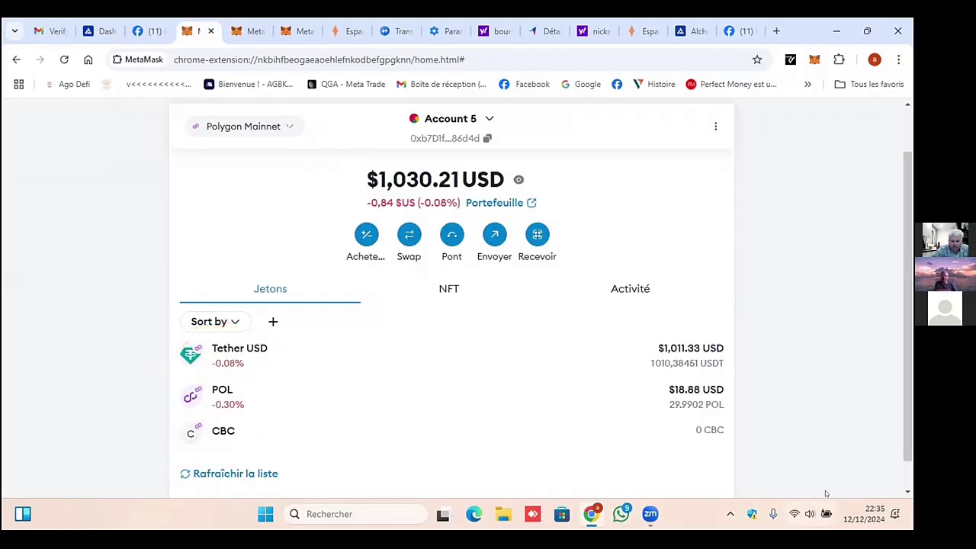
scroll(804, 427, "down", 1)
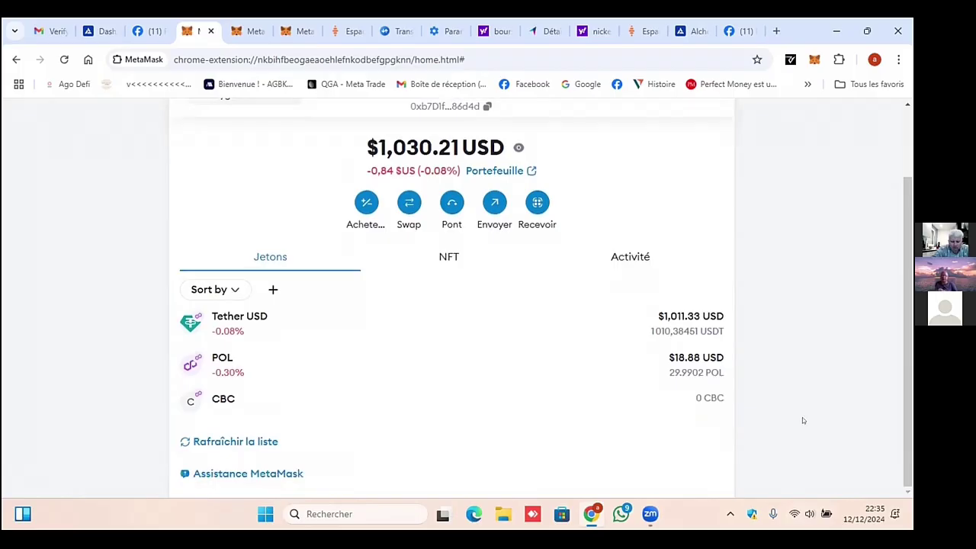